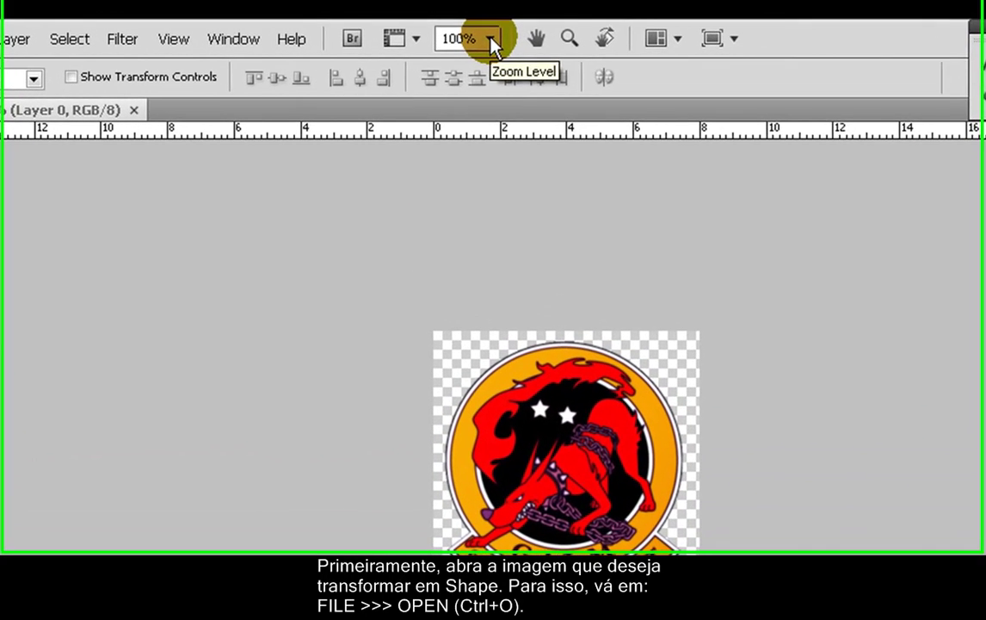
# Zoom the GALM logo to 200% and duplicate Layer 0 into Layer 0 copy.
pyautogui.click(484, 35)
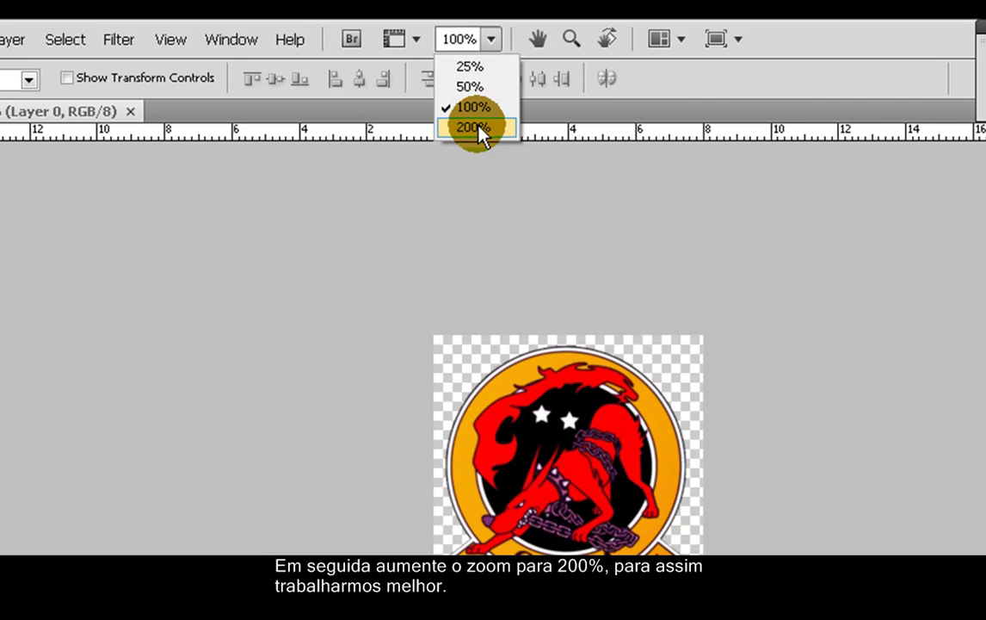
pyautogui.click(479, 129)
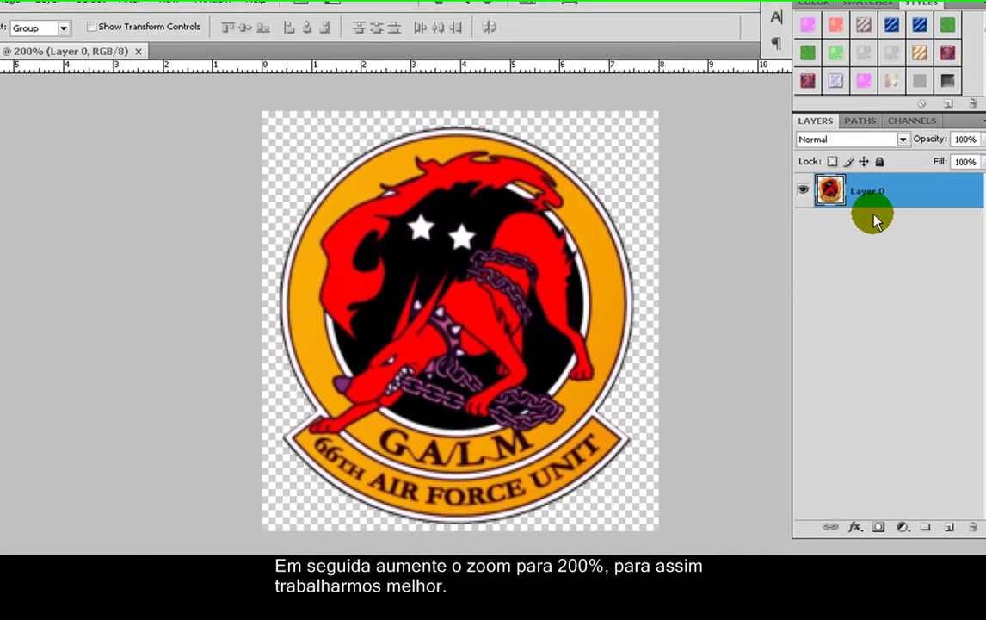
pyautogui.click(918, 206)
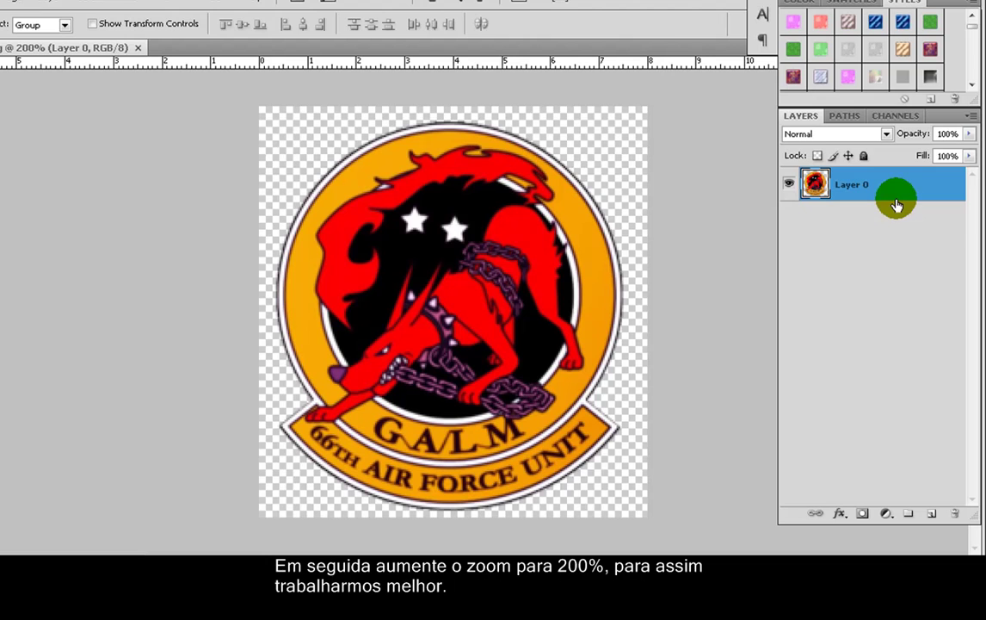
pyautogui.hotkey('ctrl', 'j')
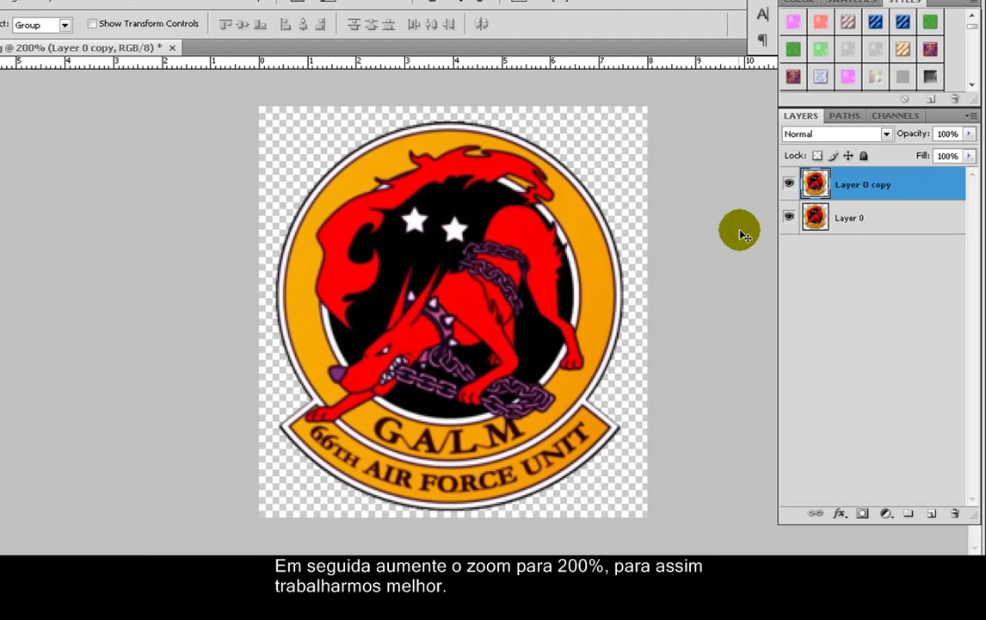
# Hide the original Layer 0 and set the Pen Tool to Paths mode with the standard pen.
pyautogui.click(789, 218)
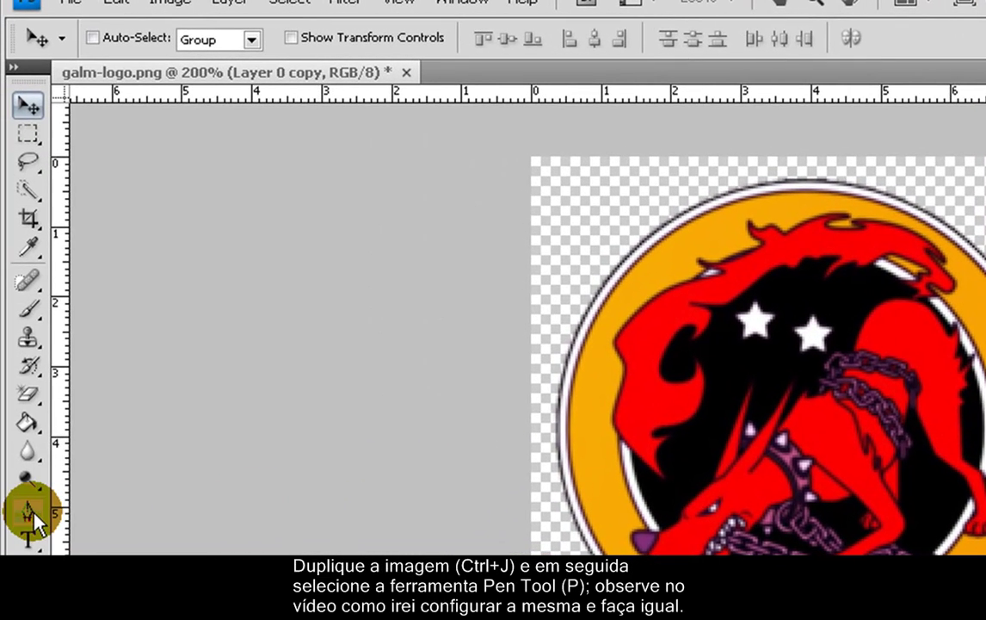
pyautogui.click(32, 512)
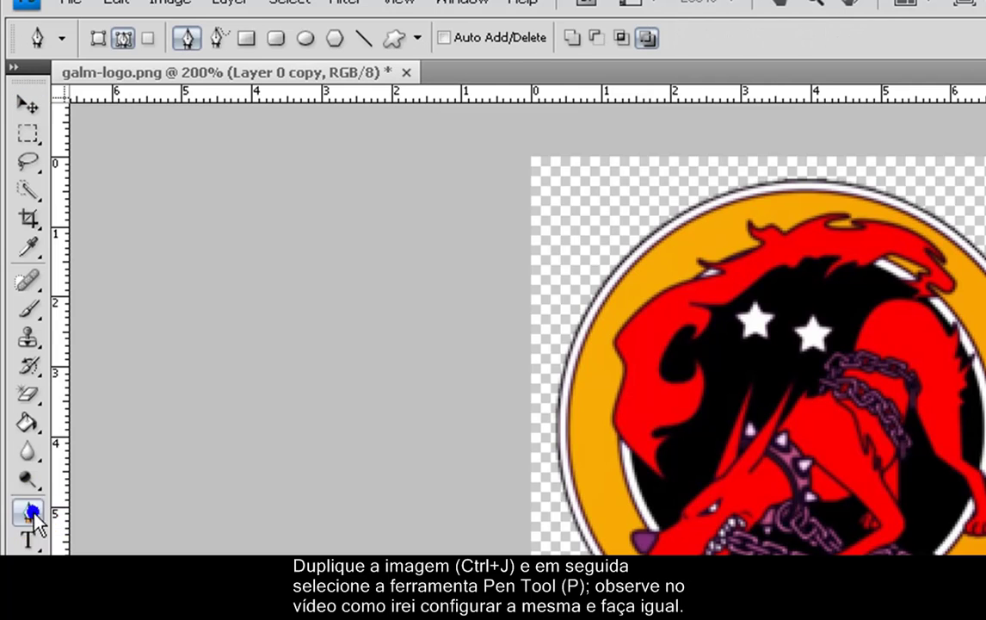
pyautogui.click(122, 38)
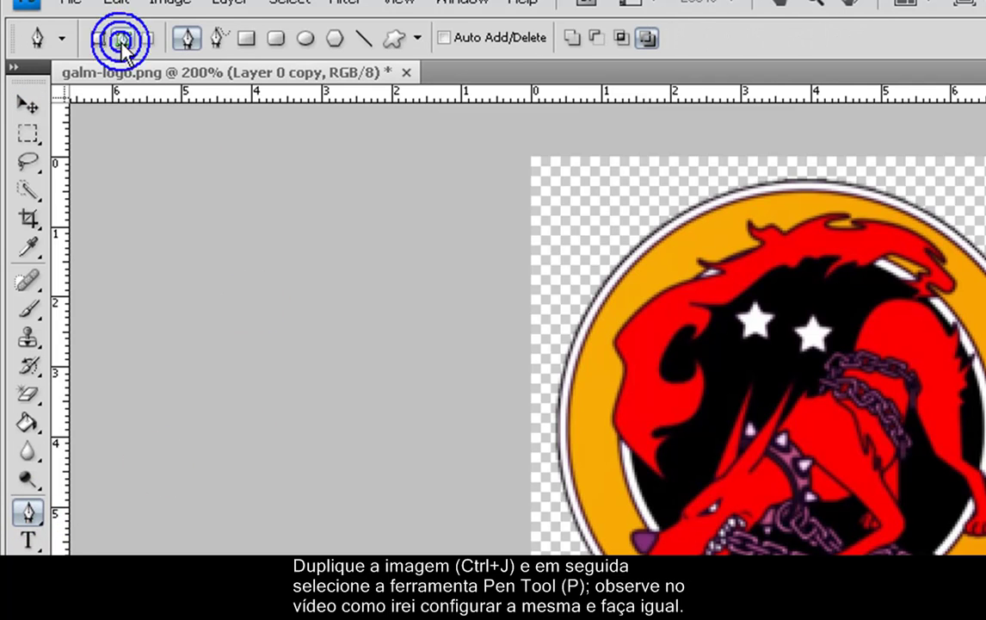
pyautogui.click(188, 38)
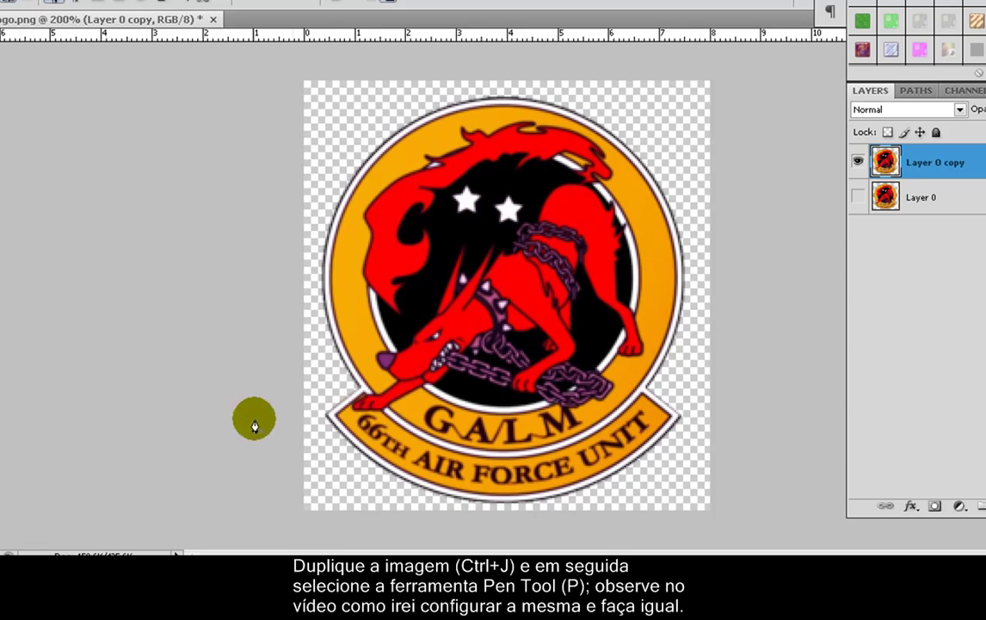
# Trace the path from the ribbon's left tip up the badge's curved left edge.
pyautogui.click(326, 417)
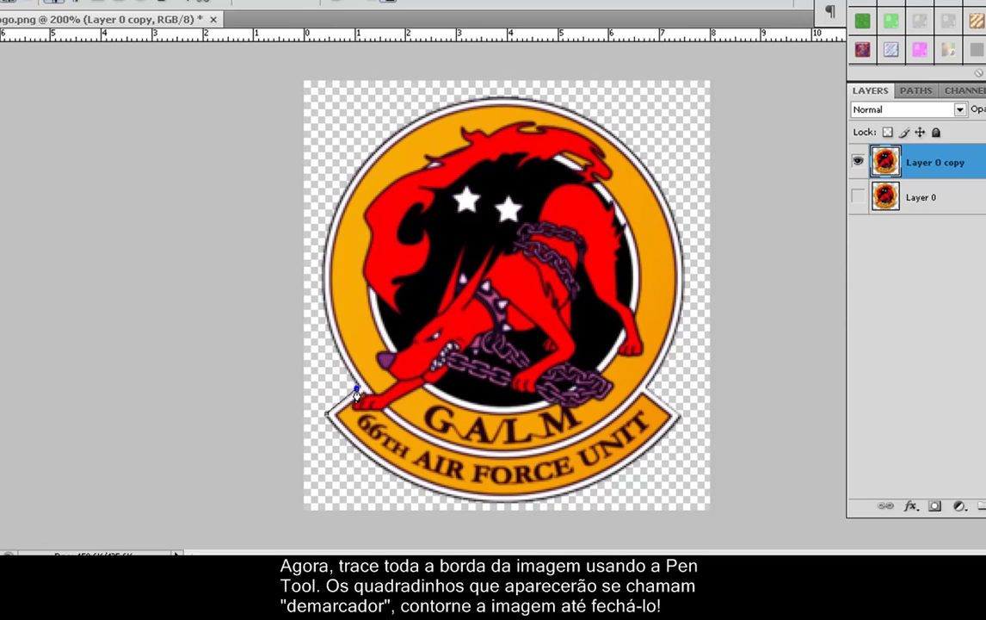
pyautogui.click(321, 326)
pyautogui.click(327, 330)
pyautogui.click(327, 314)
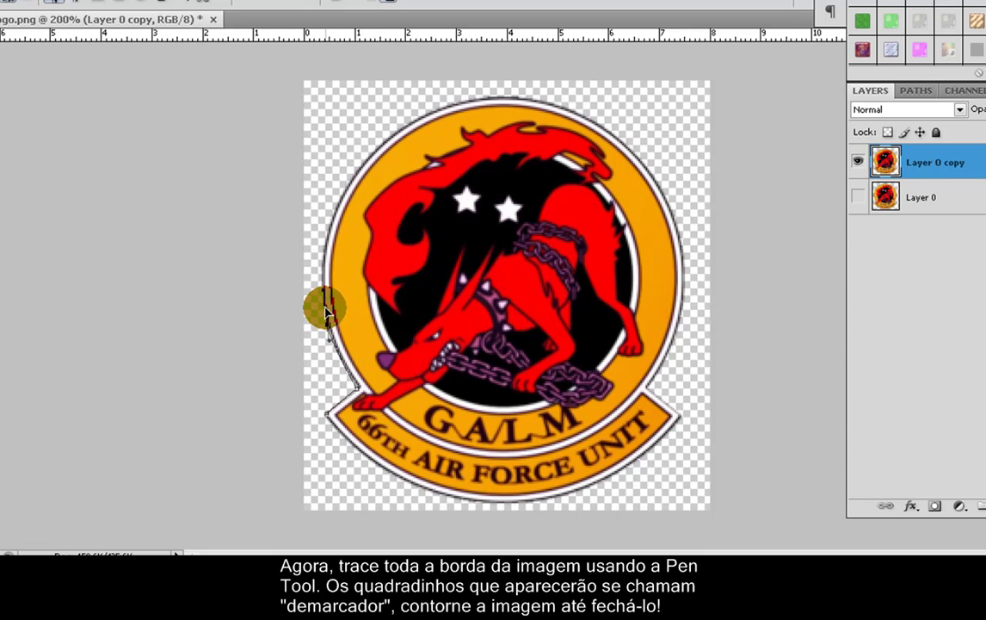
pyautogui.click(331, 222)
pyautogui.moveTo(331, 223); pyautogui.dragTo(348, 180)
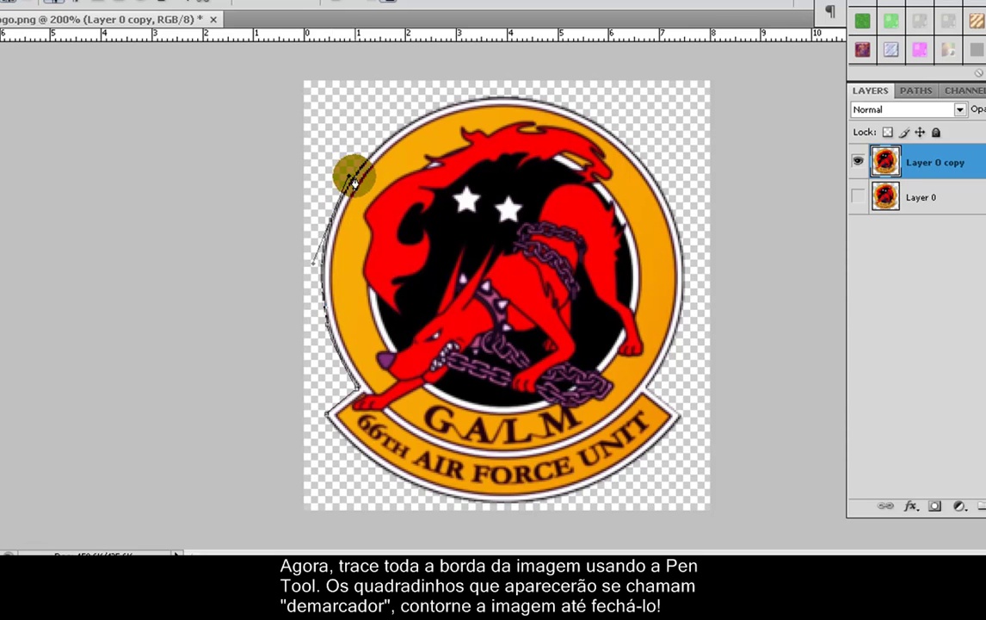
pyautogui.moveTo(349, 182); pyautogui.dragTo(374, 159)
pyautogui.click(374, 159)
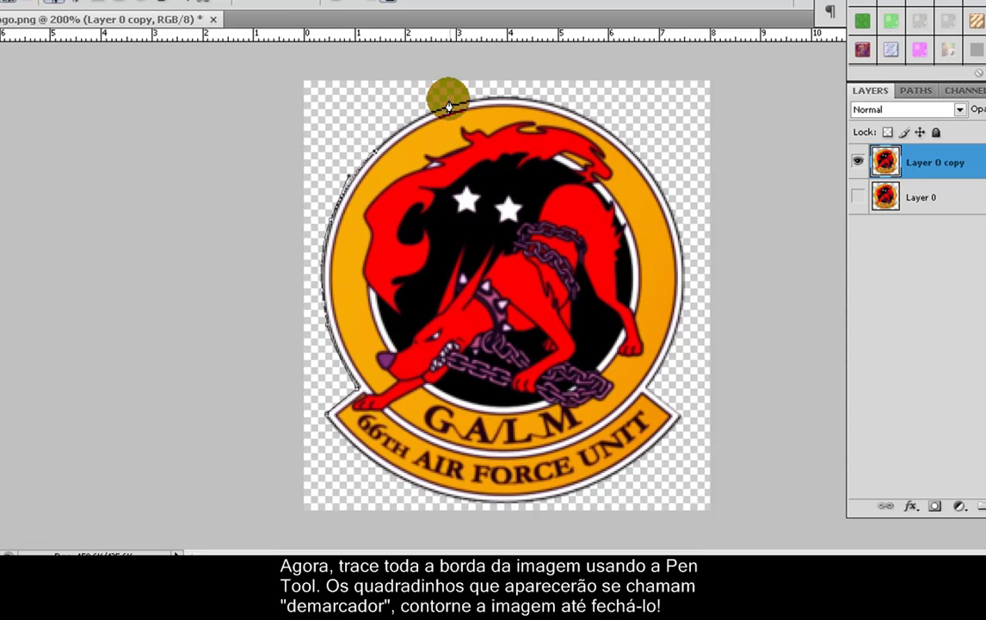
# Continue the path with curved anchors along the badge's top edge.
pyautogui.moveTo(450, 105); pyautogui.dragTo(457, 116)
pyautogui.moveTo(493, 93)
pyautogui.mouseDown()
pyautogui.moveTo(451, 99)
pyautogui.moveTo(463, 104)
pyautogui.mouseUp()
pyautogui.click(496, 105)
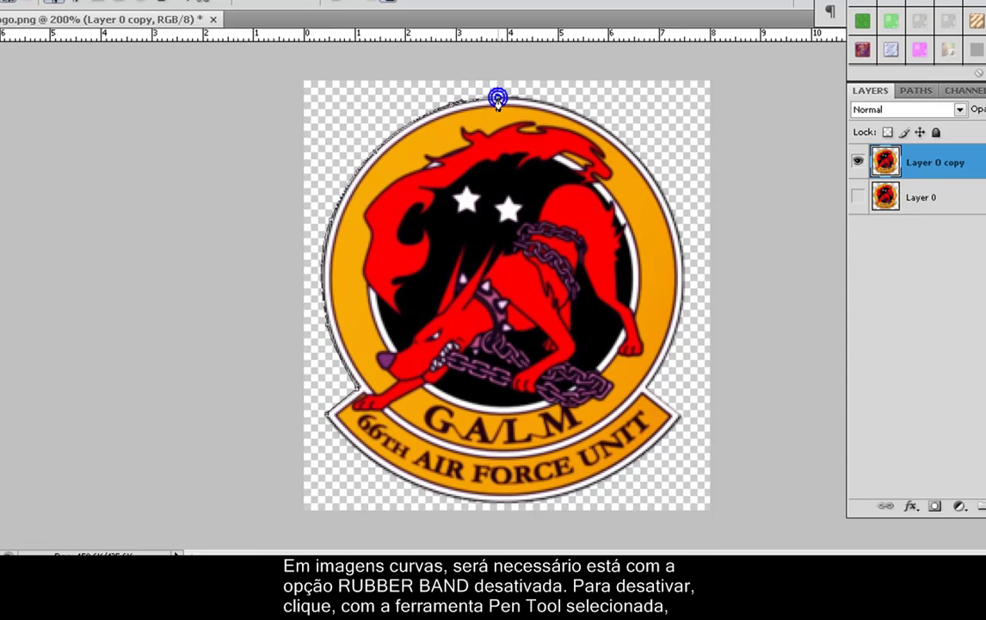
pyautogui.moveTo(497, 105); pyautogui.dragTo(537, 107)
pyautogui.click(598, 129)
# Curve the outline down the badge's right edge, tuning the right-edge anchor's handles.
pyautogui.click(656, 190)
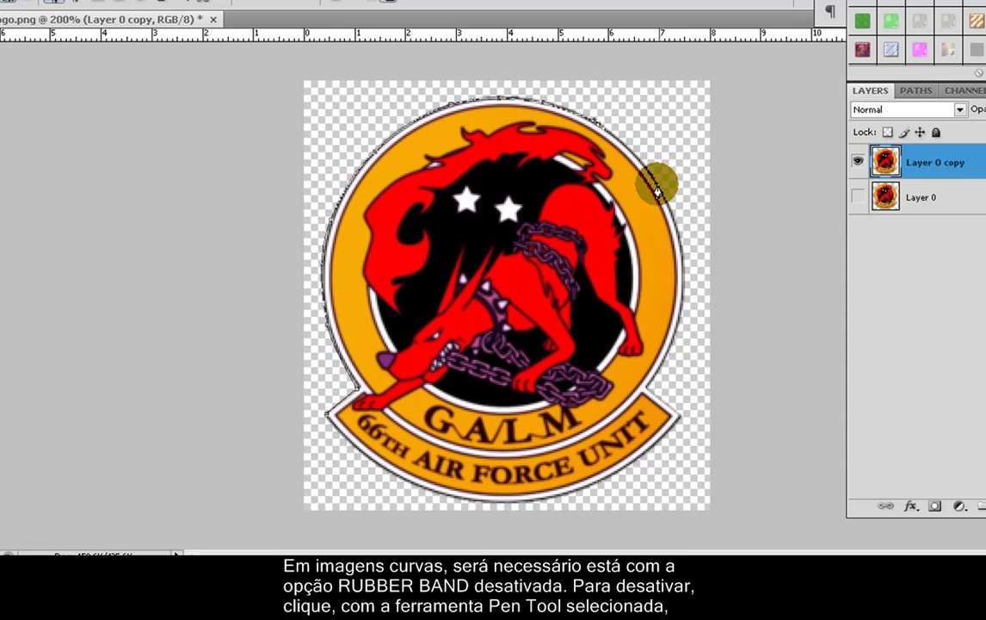
pyautogui.moveTo(662, 198)
pyautogui.mouseDown()
pyautogui.moveTo(678, 230)
pyautogui.moveTo(671, 321)
pyautogui.moveTo(675, 334)
pyautogui.moveTo(687, 331)
pyautogui.moveTo(645, 379)
pyautogui.moveTo(647, 395)
pyautogui.moveTo(633, 394)
pyautogui.moveTo(647, 393)
pyautogui.mouseUp()
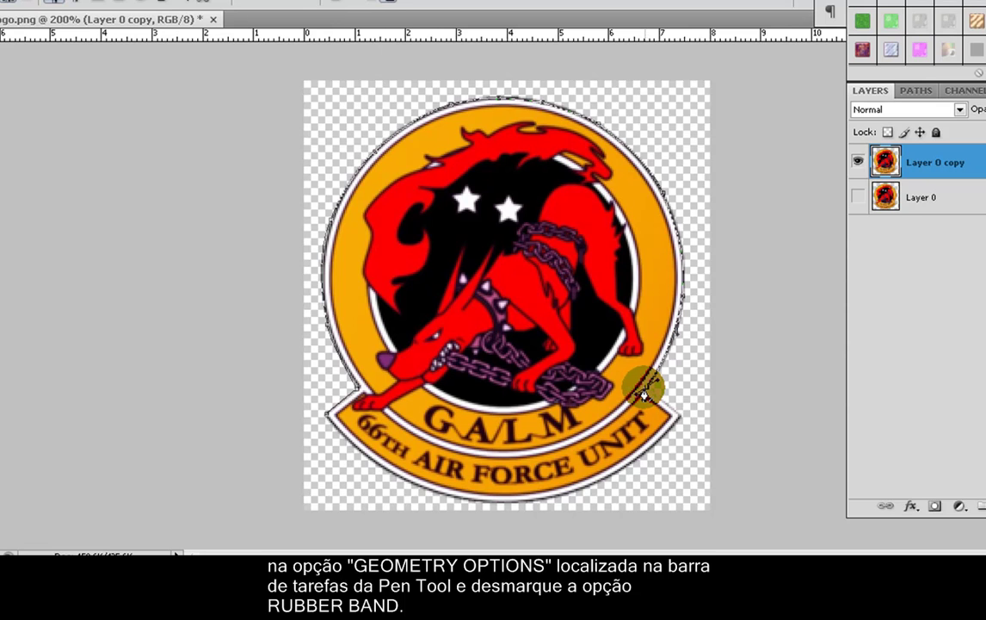
pyautogui.moveTo(644, 394)
pyautogui.mouseDown()
pyautogui.moveTo(671, 403)
pyautogui.moveTo(679, 422)
pyautogui.mouseUp()
pyautogui.click(676, 419)
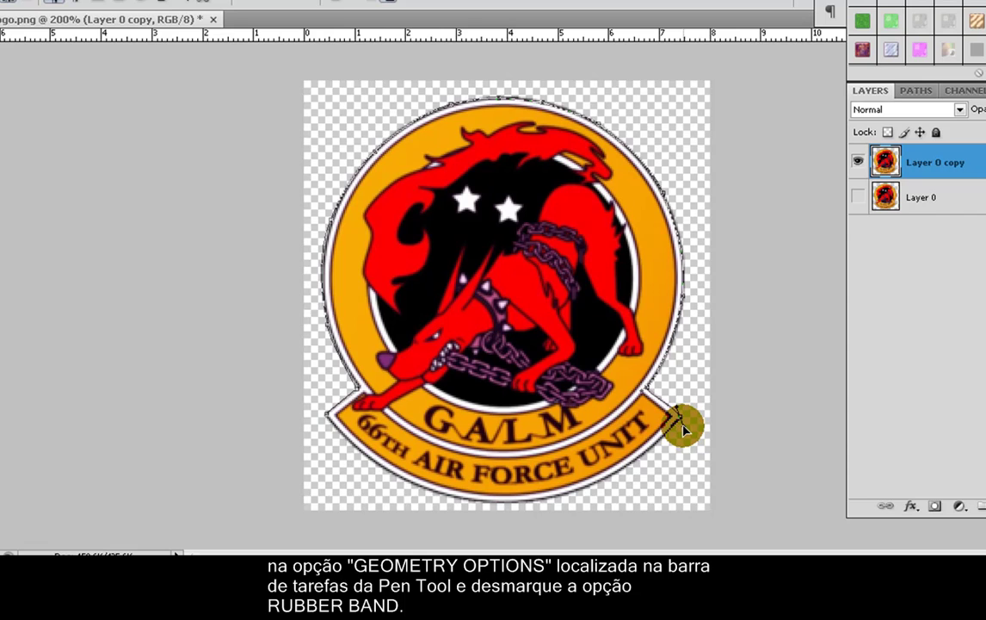
pyautogui.click(735, 421)
pyautogui.moveTo(736, 422); pyautogui.dragTo(677, 421)
pyautogui.moveTo(677, 419); pyautogui.dragTo(683, 421)
pyautogui.click(678, 417)
# Close the outline around the ribbon's bottom back to its left end.
pyautogui.moveTo(623, 469)
pyautogui.mouseDown()
pyautogui.moveTo(588, 479)
pyautogui.moveTo(589, 491)
pyautogui.moveTo(511, 508)
pyautogui.moveTo(461, 501)
pyautogui.mouseUp()
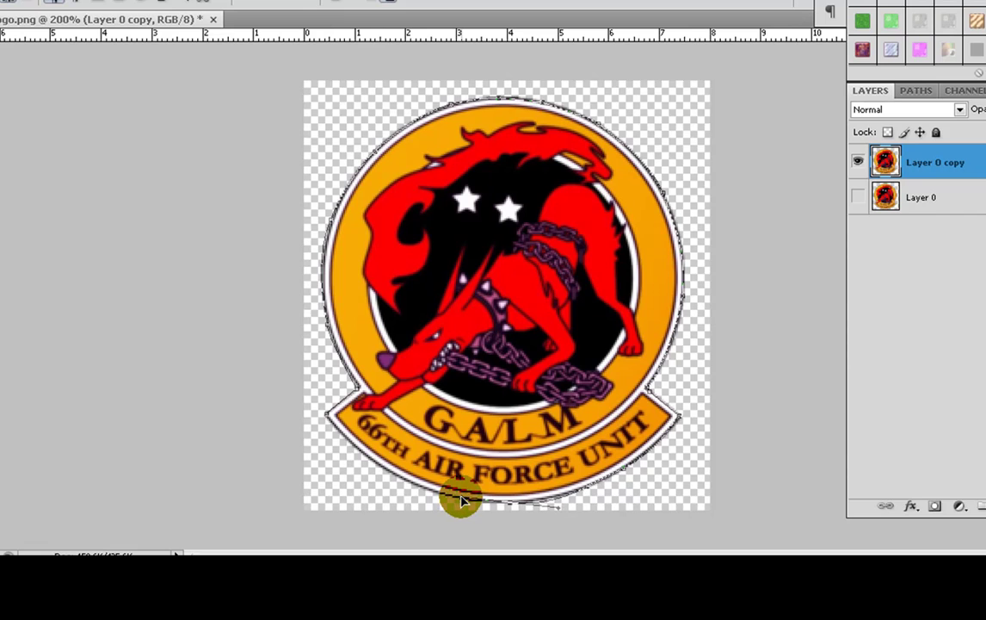
pyautogui.moveTo(462, 506); pyautogui.dragTo(396, 478)
pyautogui.click(414, 481)
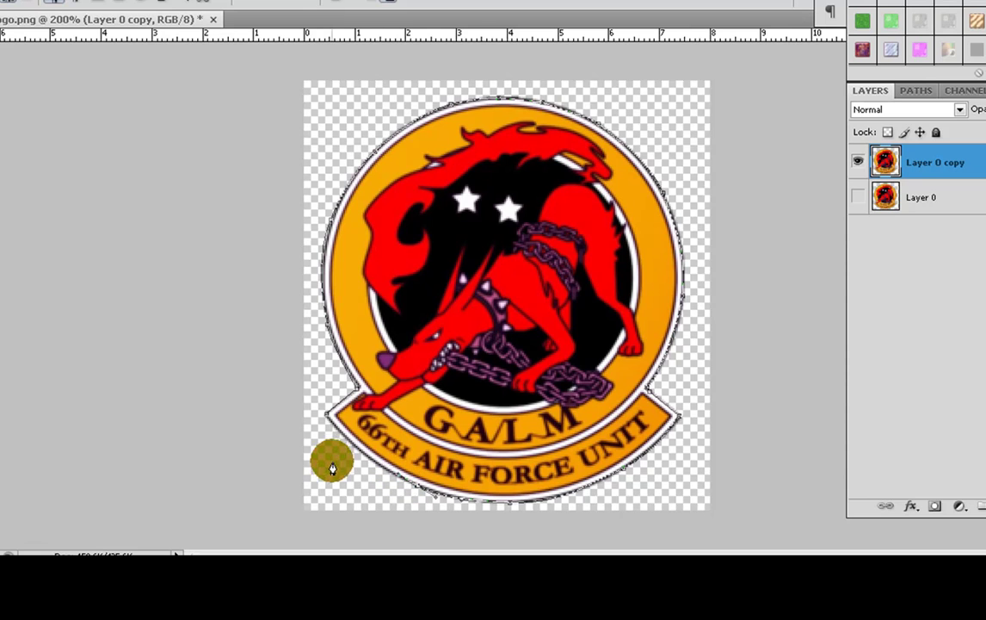
pyautogui.click(327, 420)
pyautogui.moveTo(326, 422)
pyautogui.mouseDown()
pyautogui.moveTo(324, 398)
pyautogui.moveTo(277, 359)
pyautogui.mouseUp()
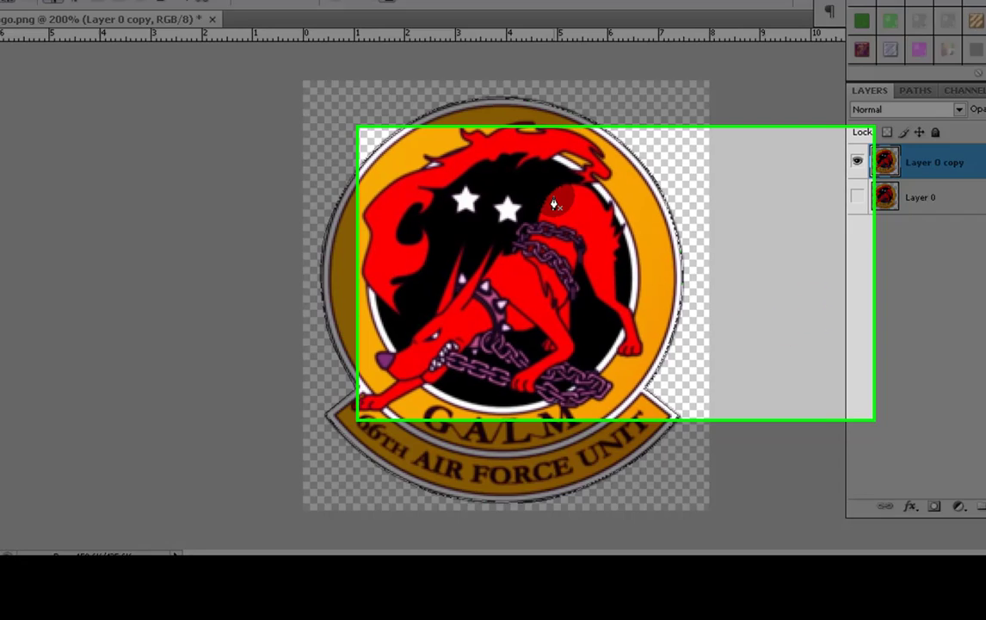
# Define the traced path as a custom shape named 'Brazão'.
pyautogui.rightClick(555, 203)
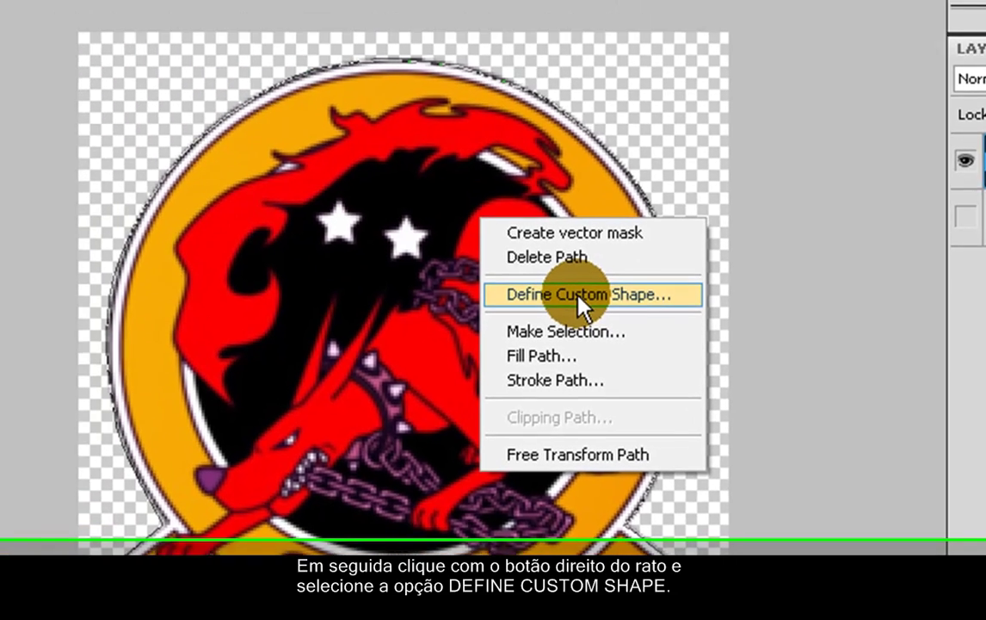
pyautogui.click(560, 253)
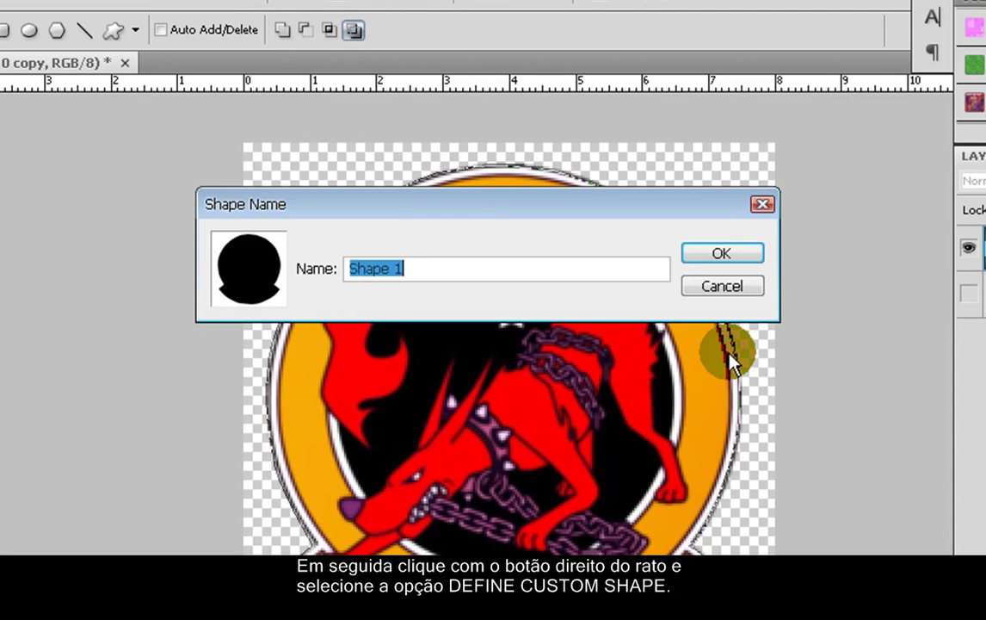
pyautogui.write('Brazão')
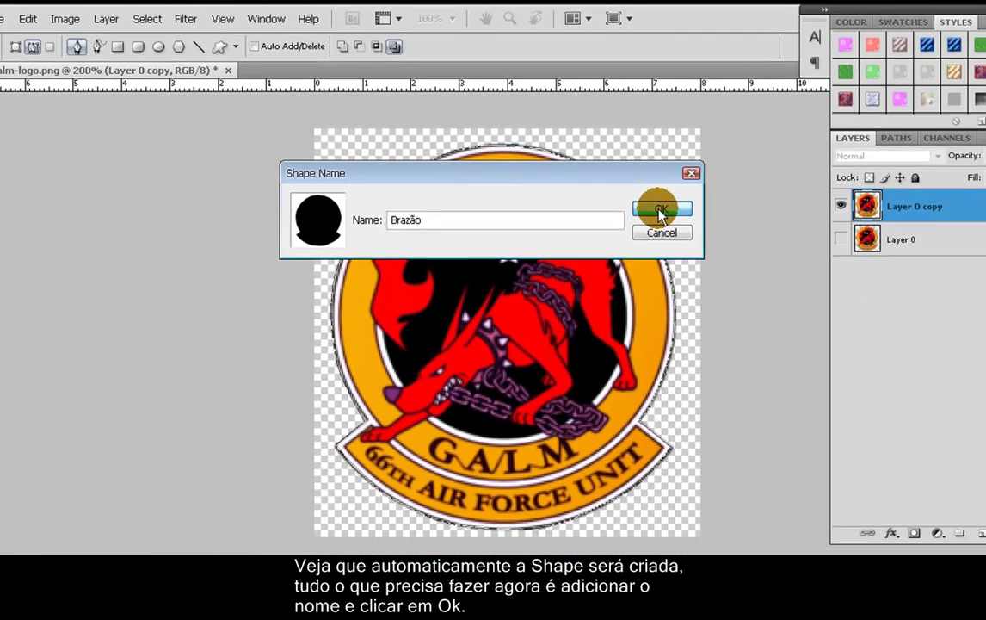
pyautogui.click(646, 201)
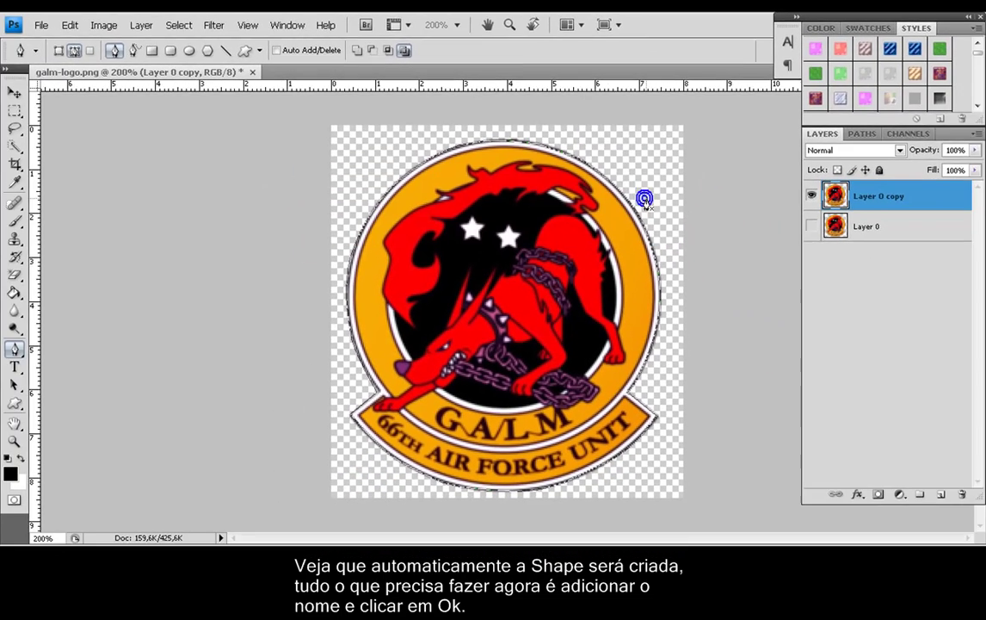
# Add an empty Layer 1, hide Layer 0 copy, and ready the Custom Shape Tool on Layer 1.
pyautogui.click(13, 93)
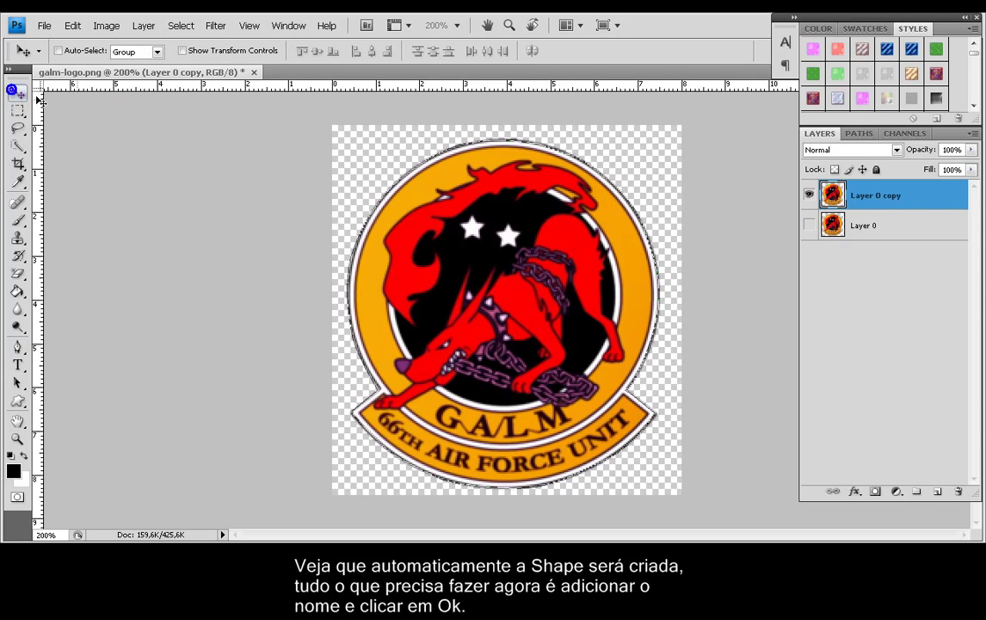
pyautogui.click(940, 492)
pyautogui.click(809, 225)
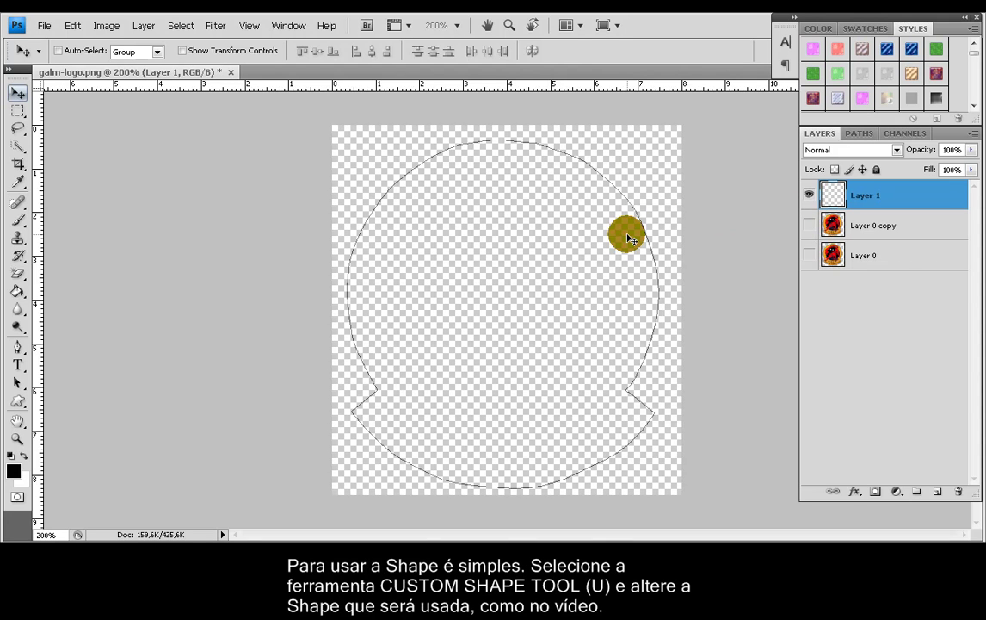
pyautogui.click(502, 293)
pyautogui.click(857, 225)
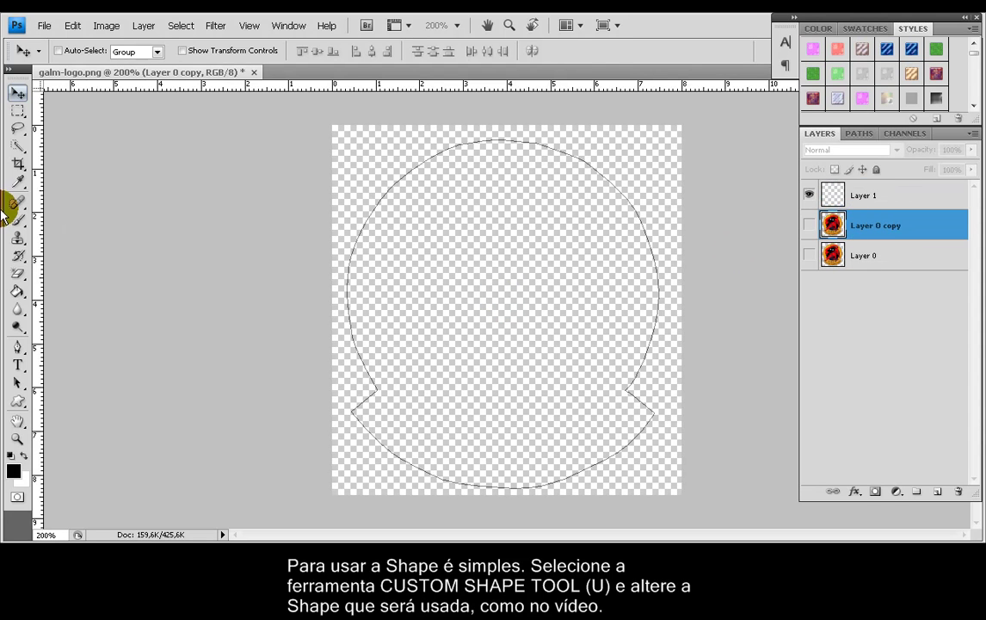
pyautogui.click(867, 191)
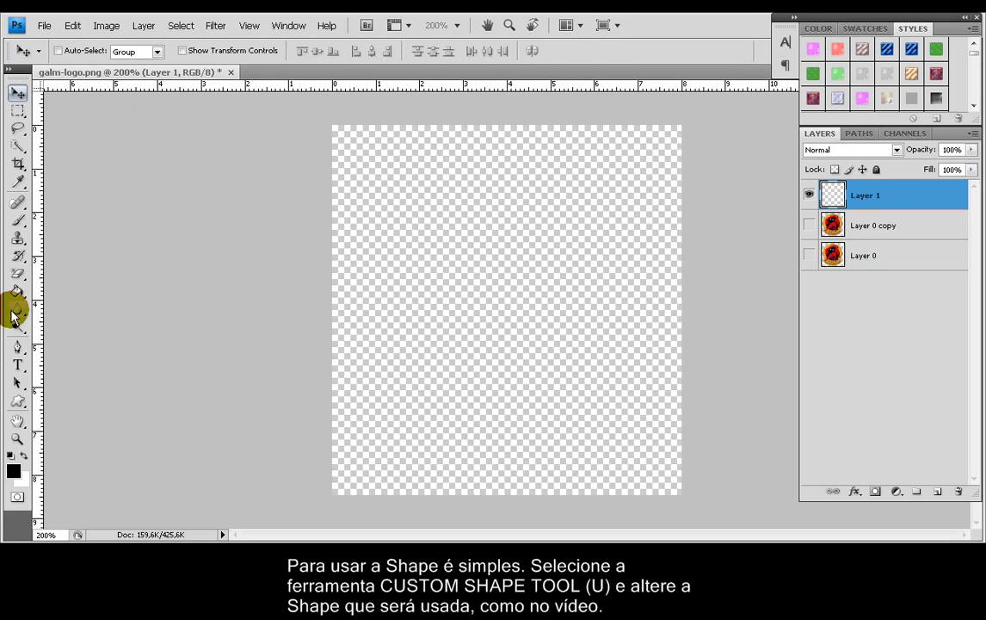
pyautogui.click(17, 400)
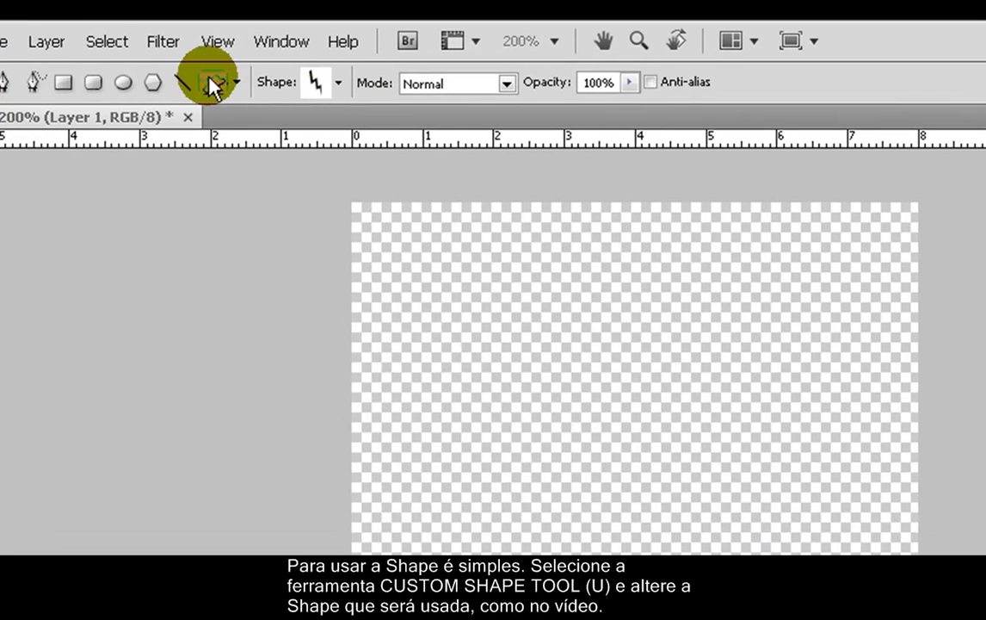
# Pick the Brazão shape from the shape picker and draw it in black across the canvas centre.
pyautogui.click(209, 77)
pyautogui.click(232, 79)
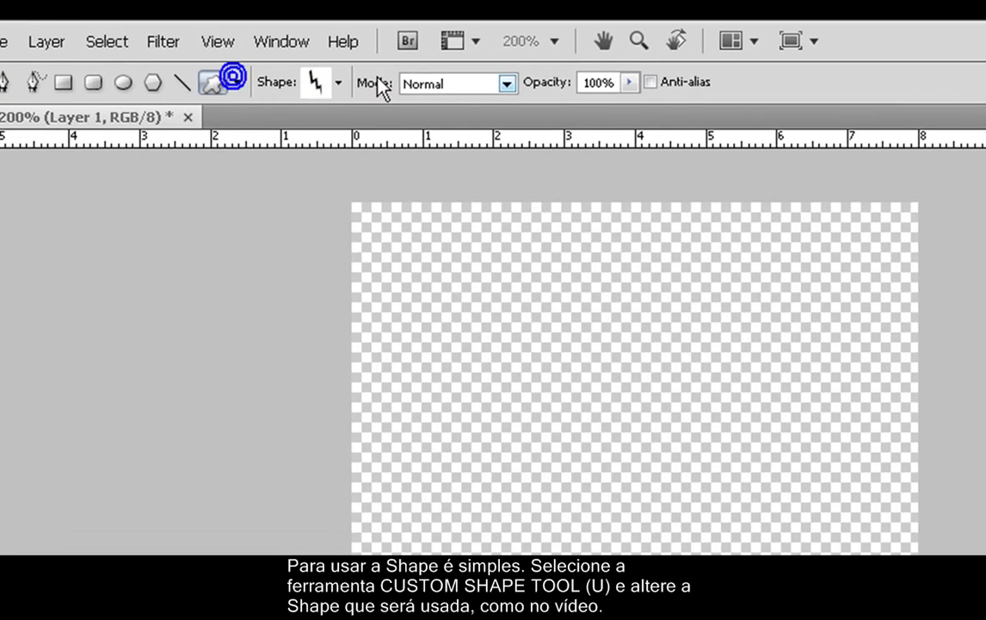
pyautogui.click(340, 82)
pyautogui.moveTo(431, 168); pyautogui.dragTo(427, 215)
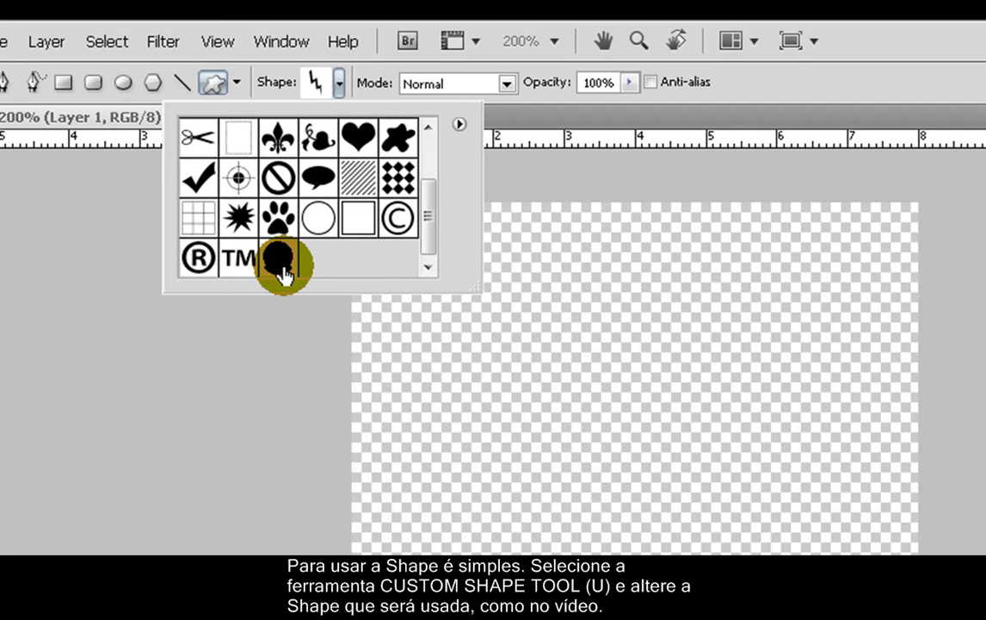
pyautogui.click(278, 260)
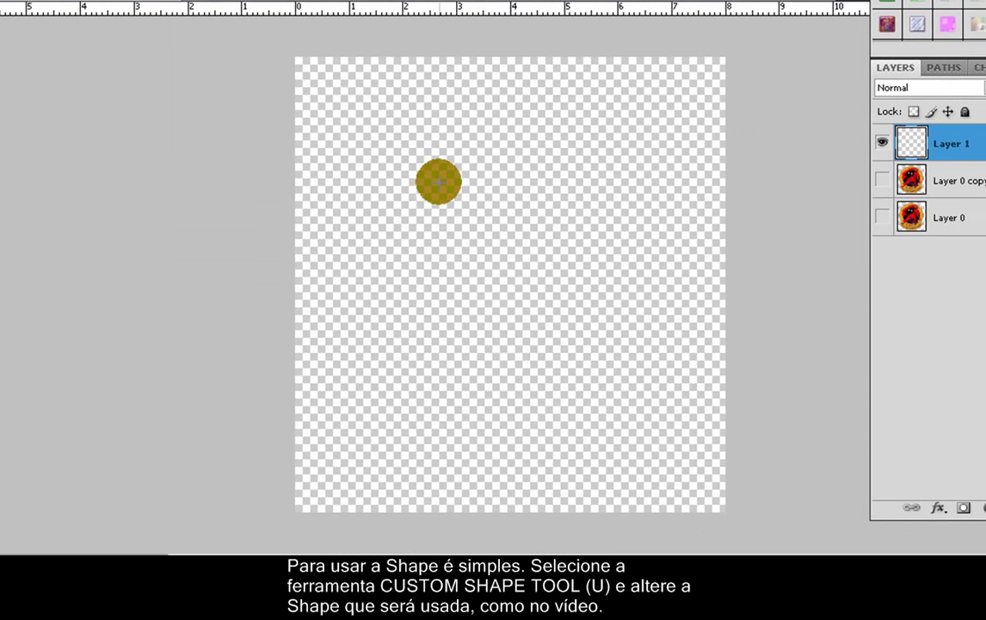
pyautogui.moveTo(417, 185); pyautogui.dragTo(633, 450)
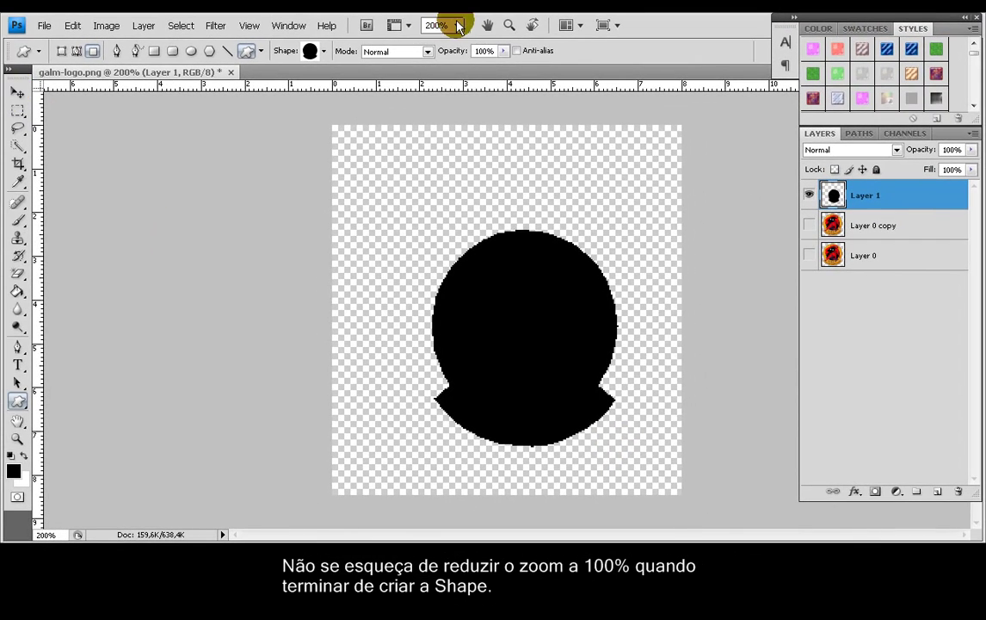
# Zoom to 100% and nudge the black silhouette slightly up and left.
pyautogui.click(458, 26)
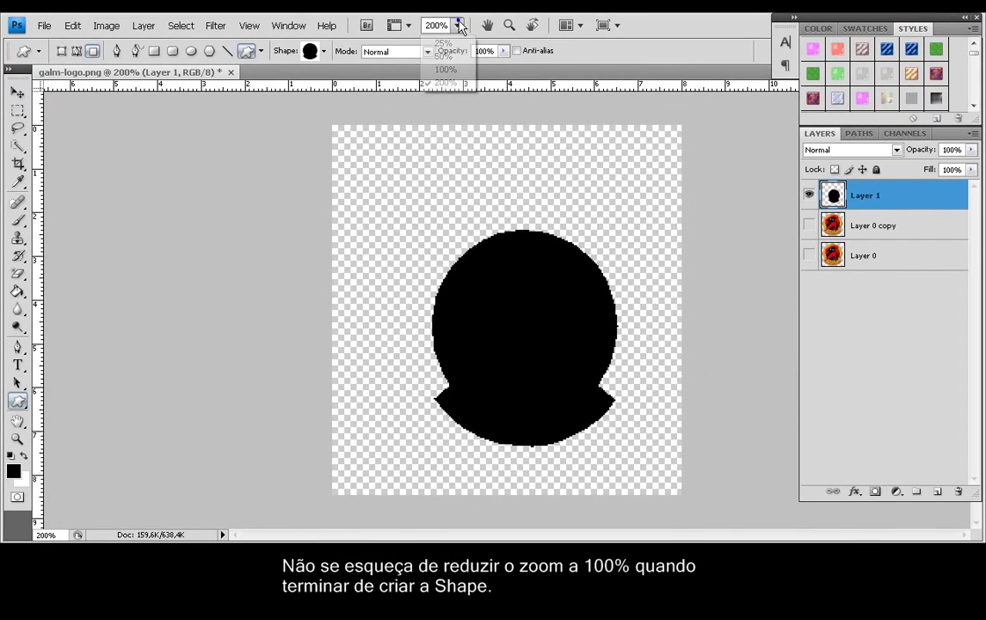
pyautogui.click(442, 71)
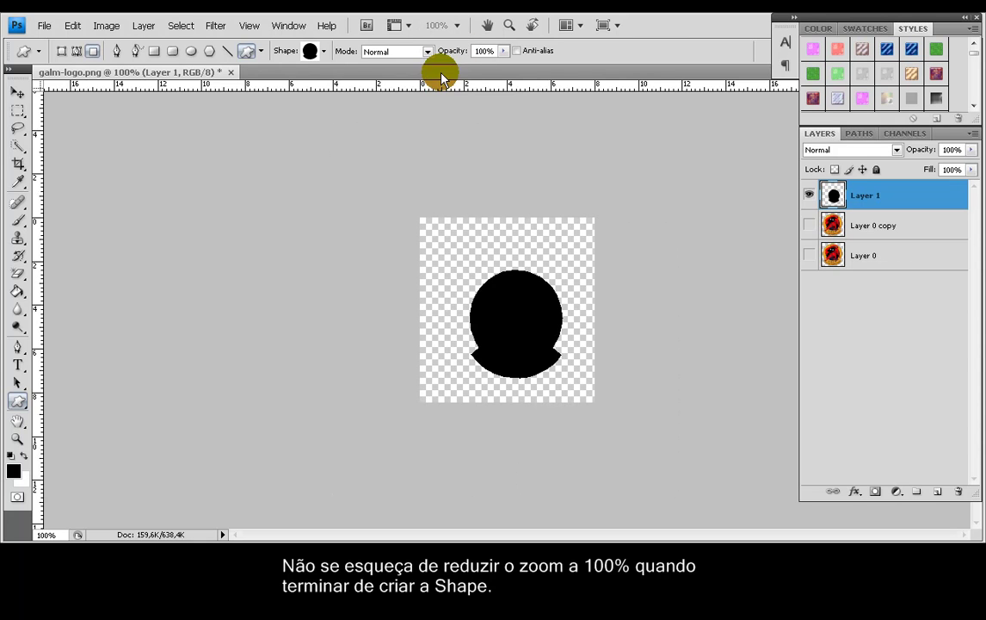
pyautogui.click(17, 92)
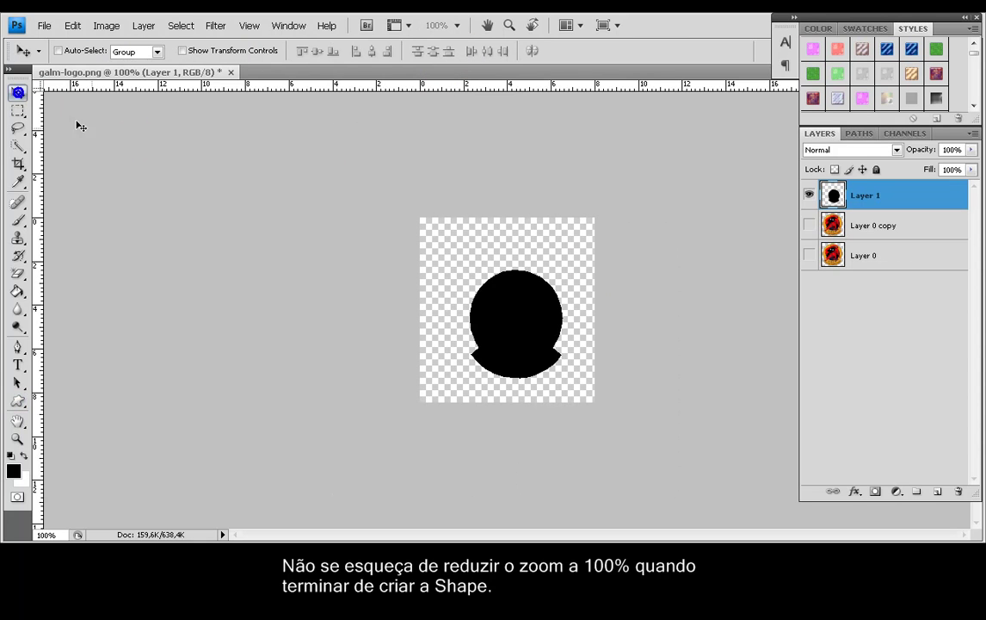
pyautogui.moveTo(529, 323); pyautogui.dragTo(520, 314)
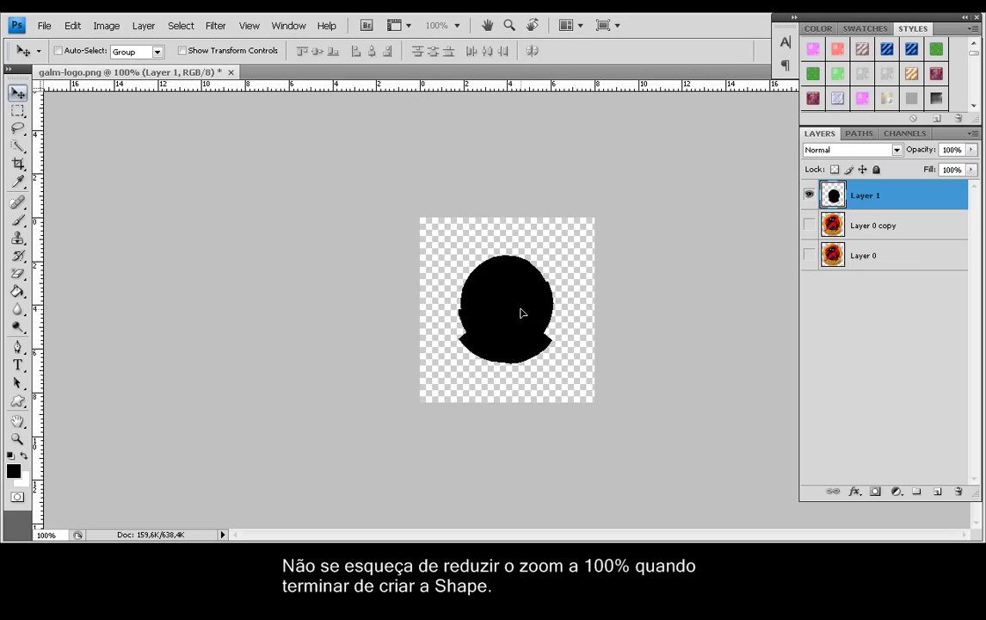